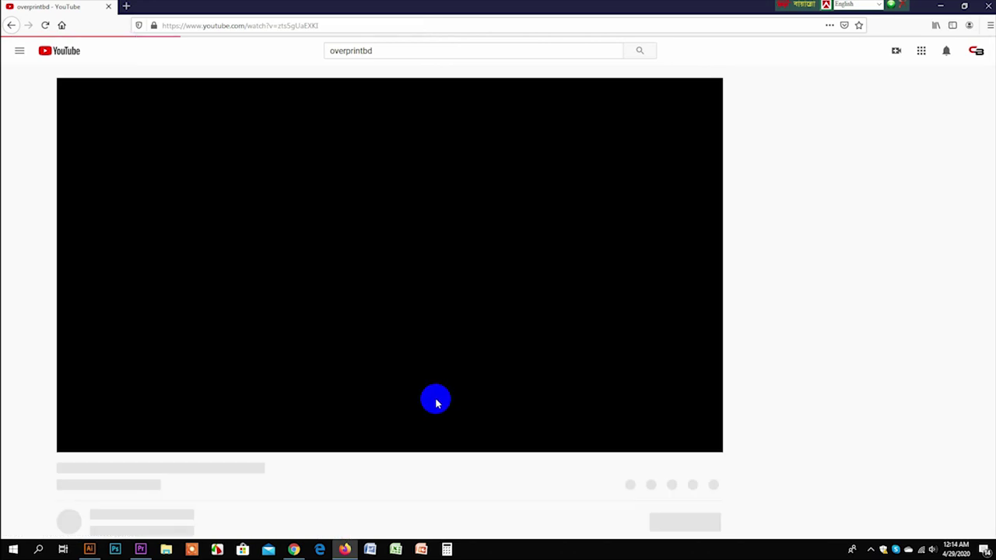
Step: Subscribe to the OVERPRINTBD channel and check its notification bell options
scroll(211, 363, down, 5)
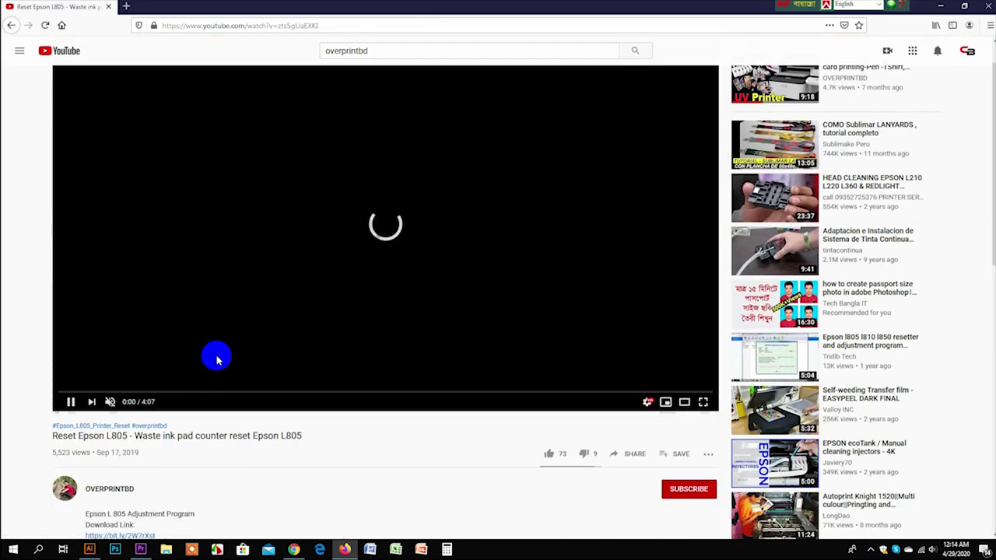
click(691, 319)
click(708, 319)
click(724, 338)
Step: Expand the video description and follow the bit.ly adjustment program download link
scroll(115, 348, down, 2)
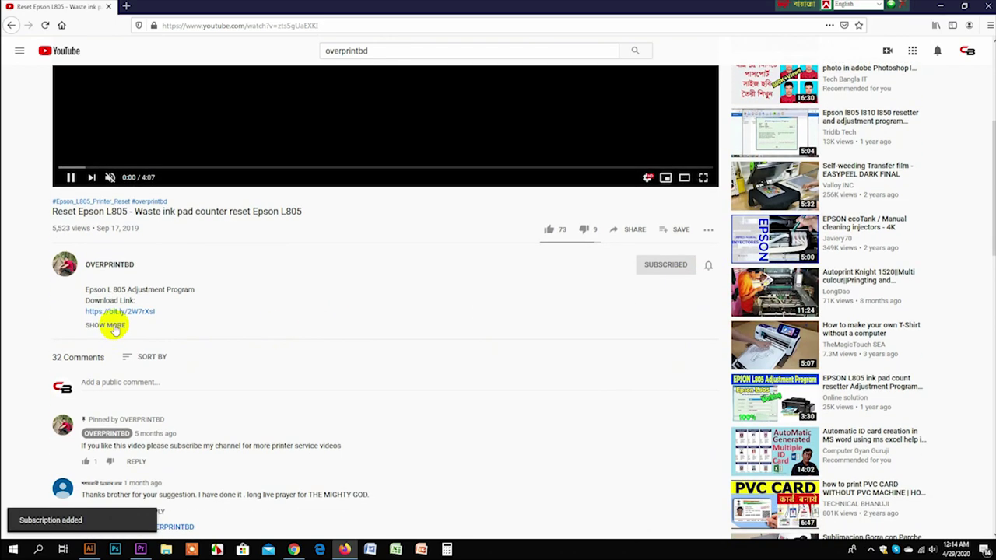
click(113, 327)
click(140, 311)
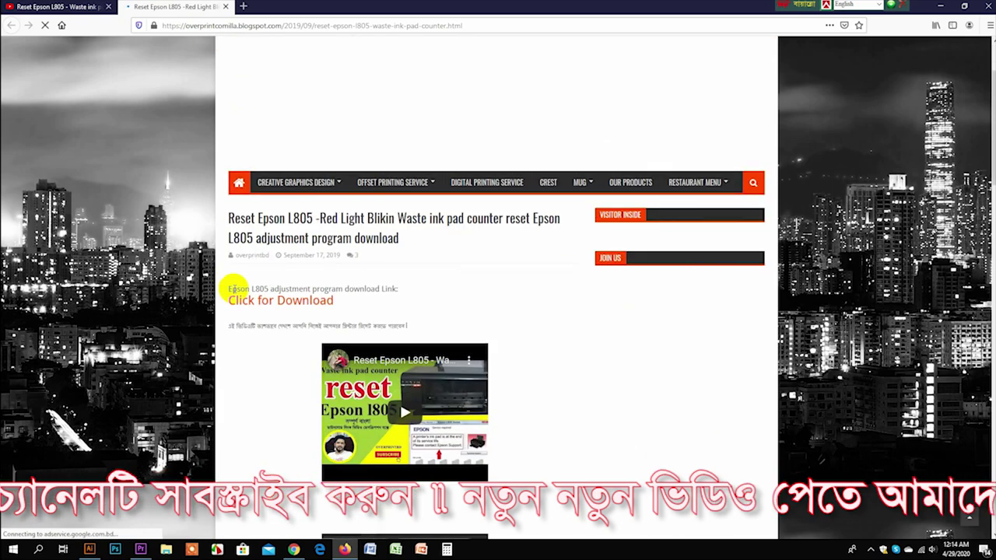
Step: Scroll down the Reset Epson L805 article toward its 'Click for Download' link
scroll(292, 220, down, 3)
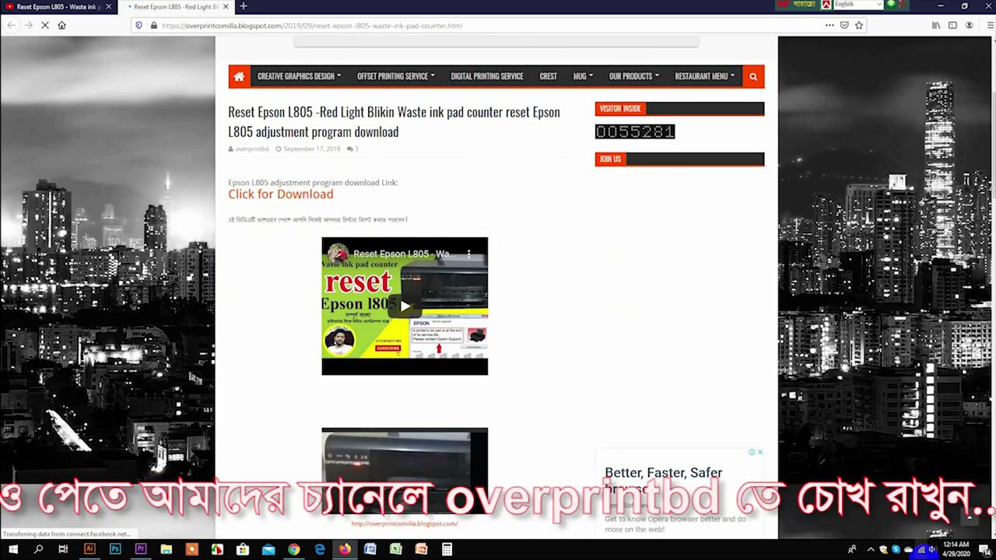
Step: Switch Real-time protection Off in Virus & threat protection settings, then minimize Windows Security
click(885, 550)
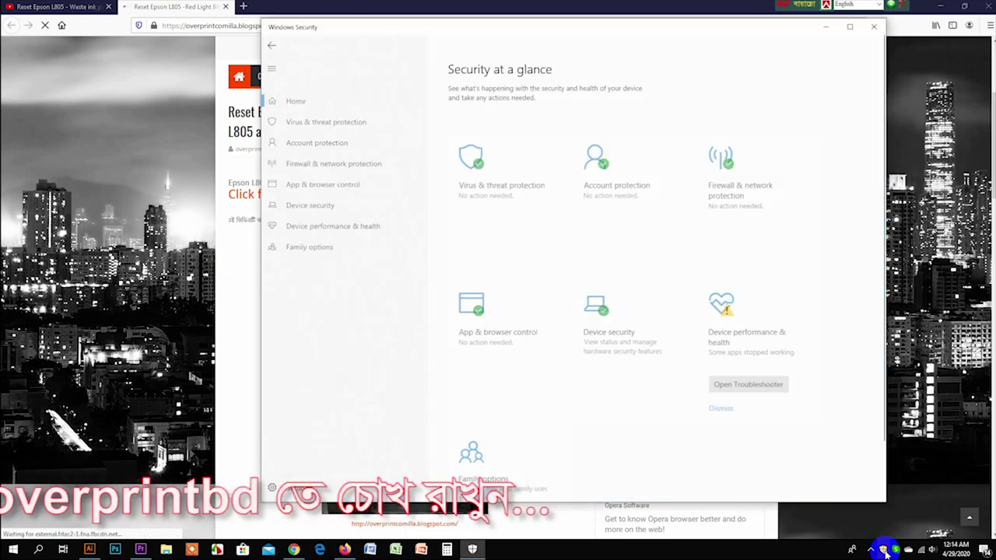
click(342, 117)
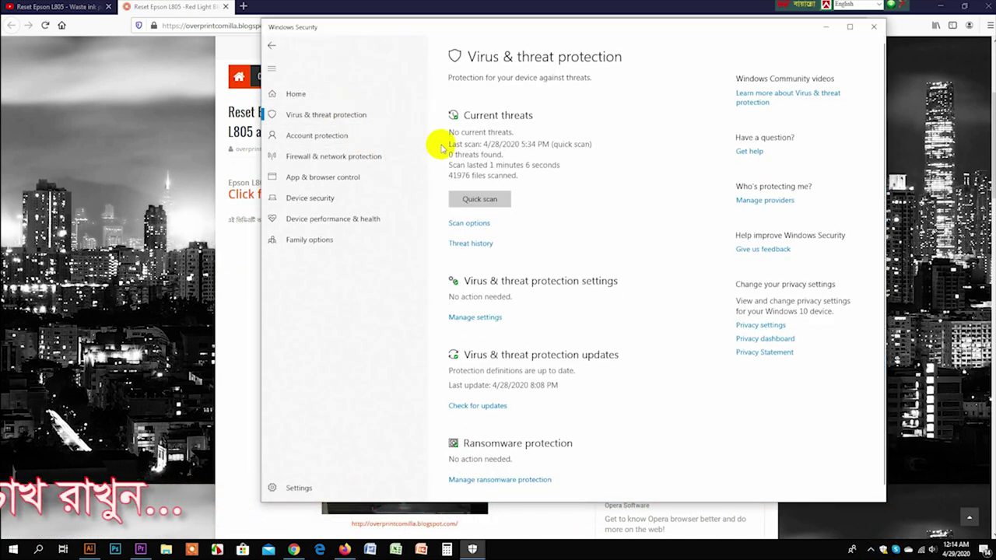
click(474, 320)
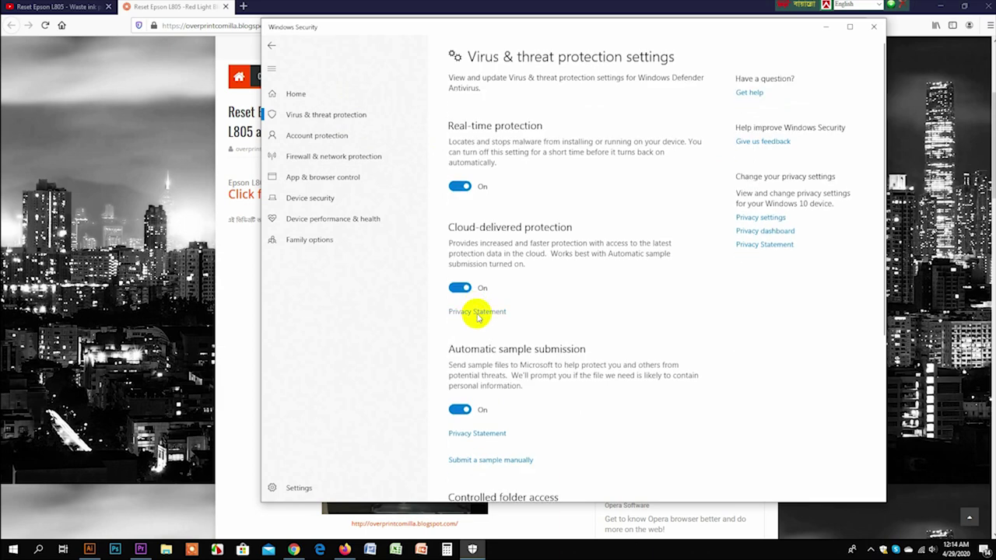
click(457, 187)
drag(666, 26, 663, 101)
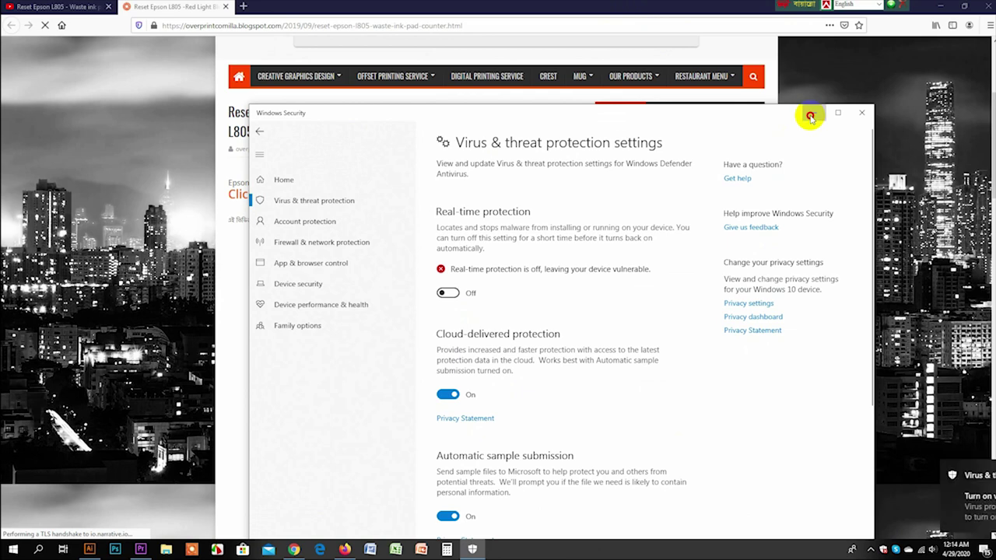
click(809, 115)
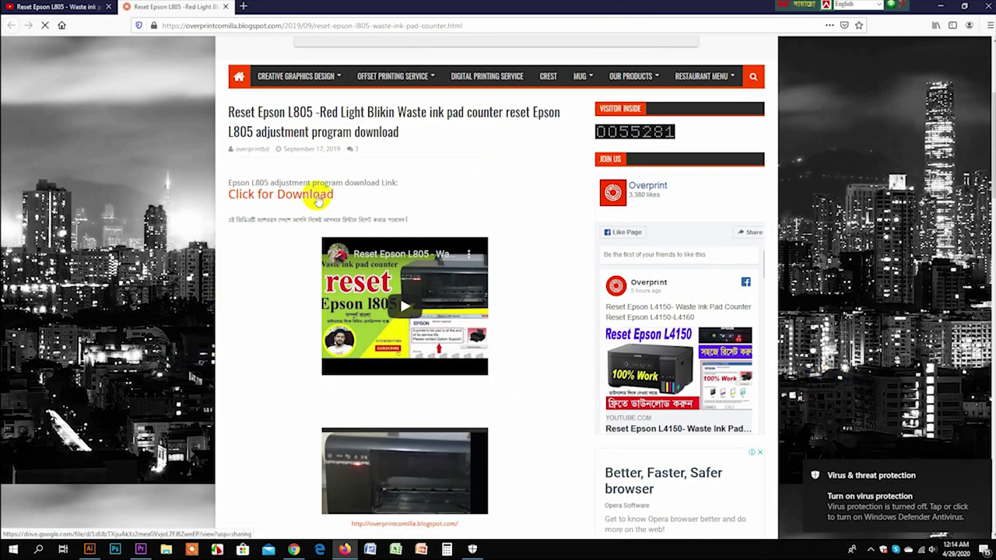
Step: Save 'waste ink pad counter reset epson l805.rar' (2.2 MB) from Google Drive into Downloads
click(287, 196)
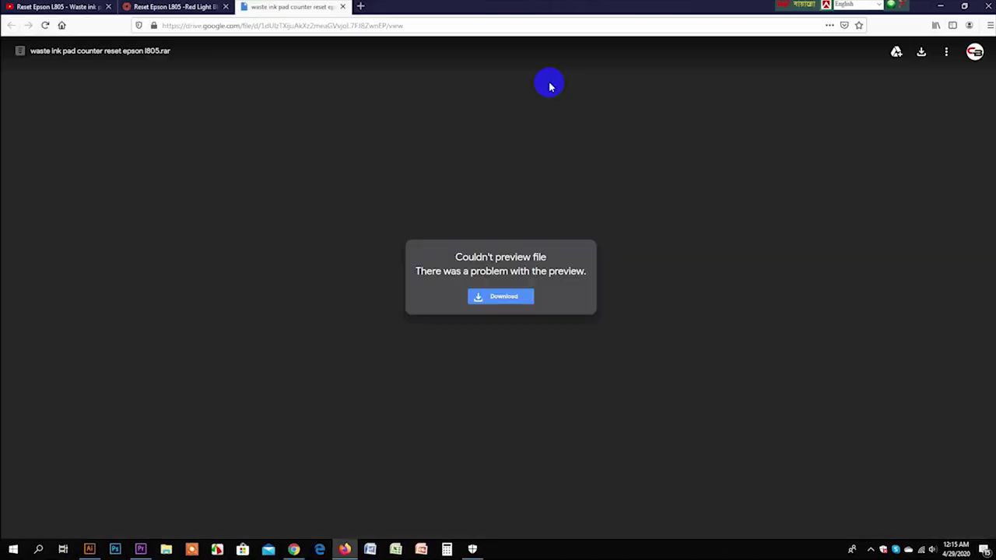
click(922, 54)
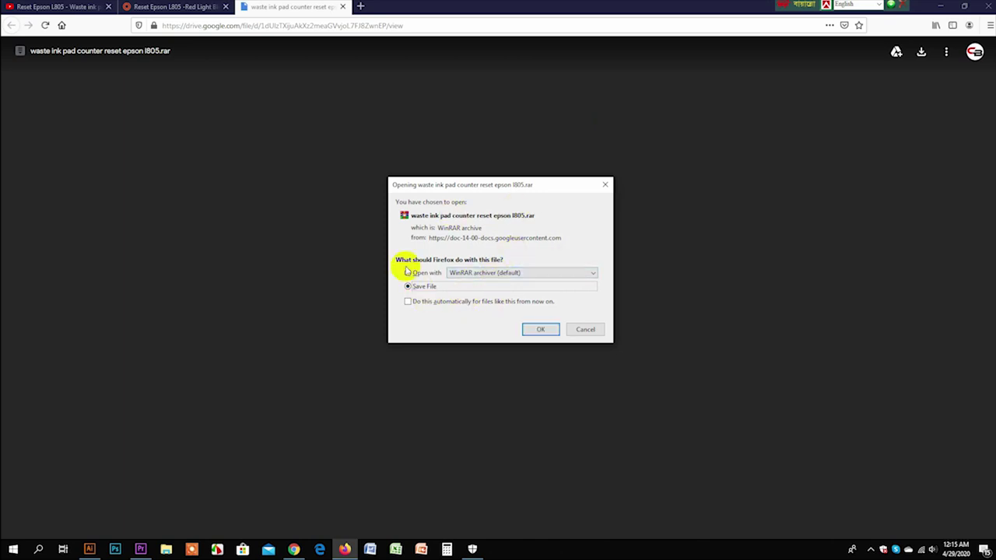
click(541, 330)
click(918, 25)
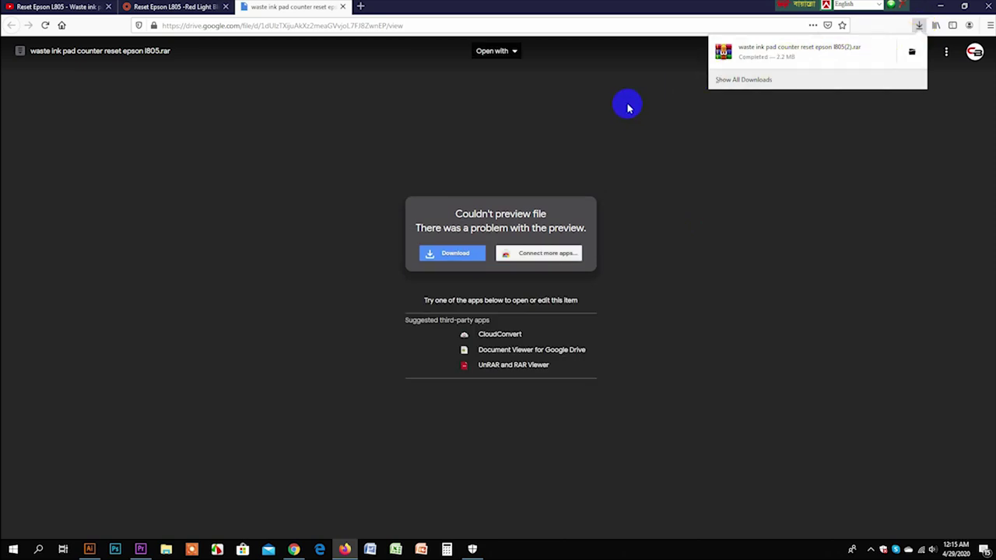
click(912, 52)
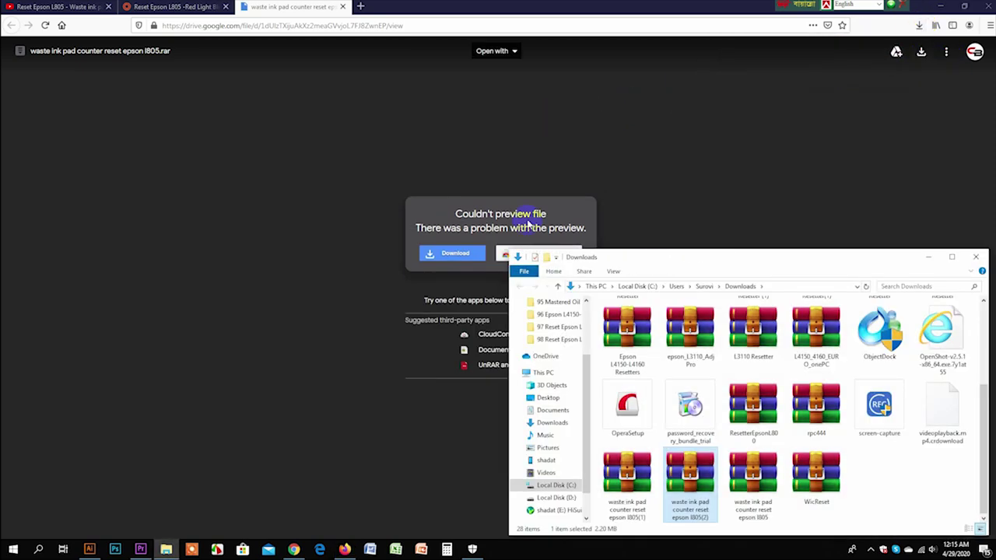
click(973, 257)
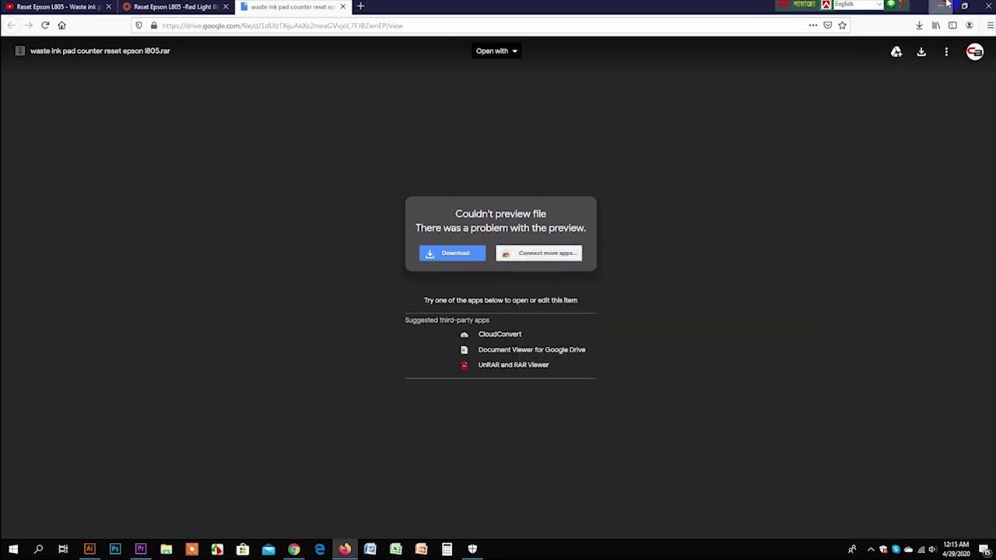
Step: Open the Resetter Epson L800 archive in WinRAR and select its folder
click(942, 6)
drag(534, 124, 500, 176)
right_click(503, 175)
click(661, 143)
double_click(495, 176)
drag(507, 222, 725, 129)
click(521, 224)
Step: Extract the Resetter Epson L800 folder to the desktop using the archive password, then open it
drag(522, 224, 366, 205)
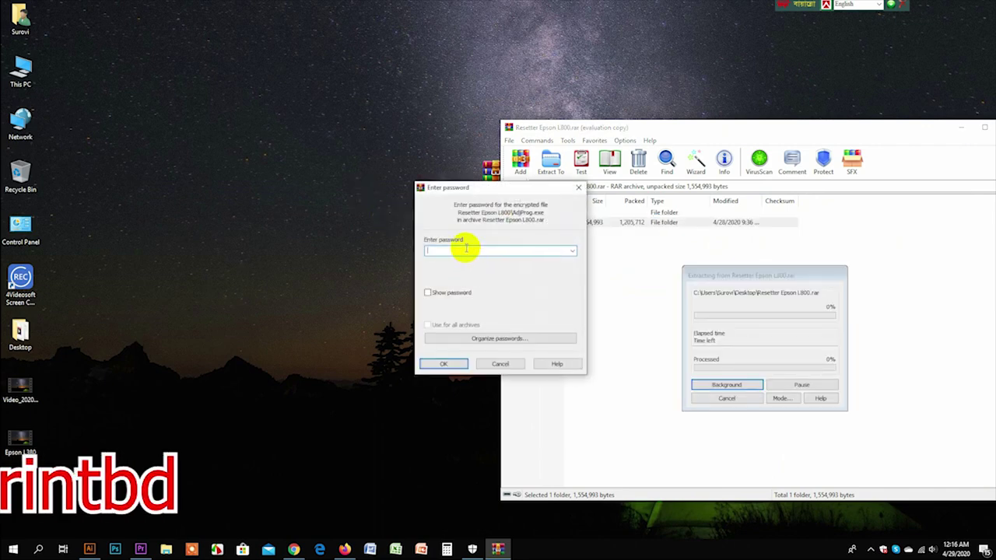
text(ov)
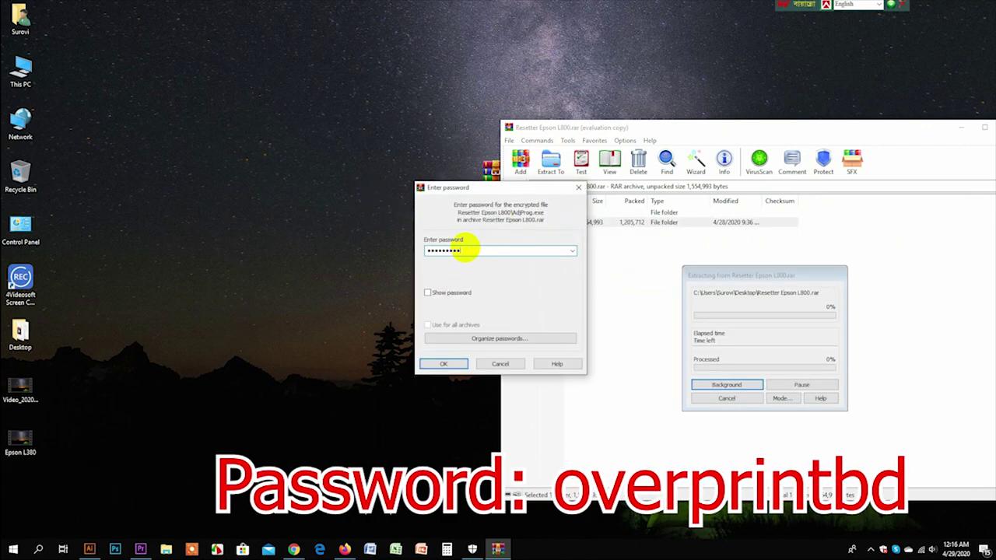
click(436, 363)
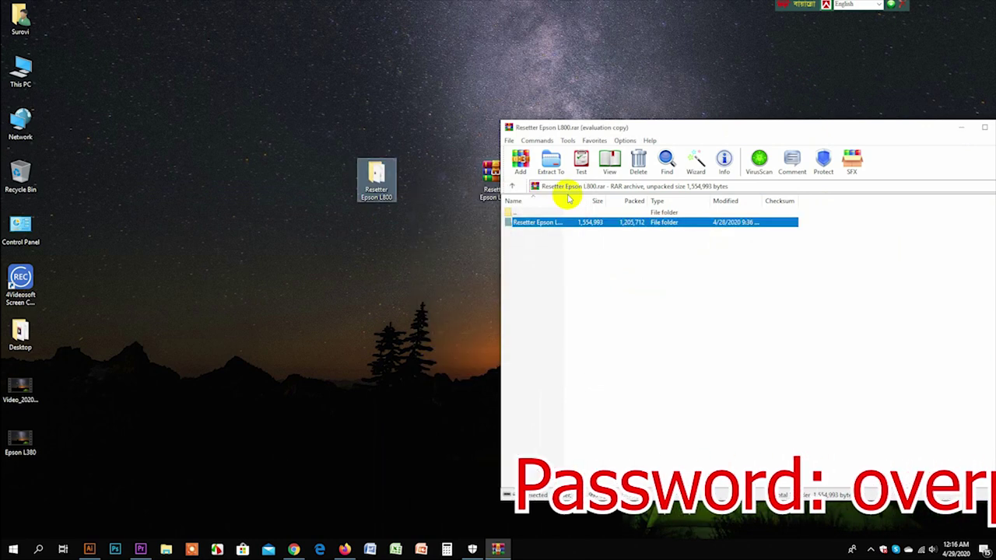
click(986, 129)
drag(493, 175, 852, 175)
drag(389, 178, 535, 131)
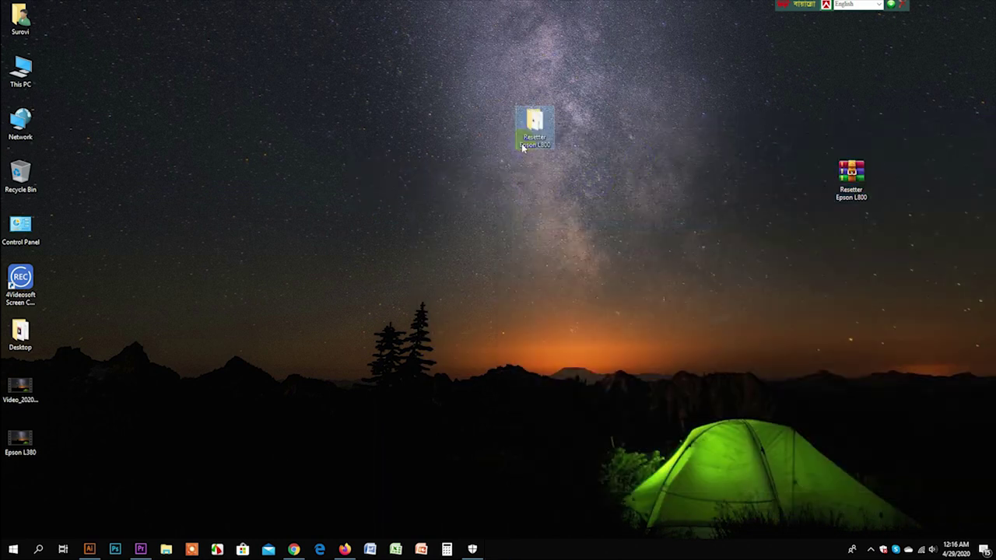
double_click(534, 128)
drag(667, 264, 407, 147)
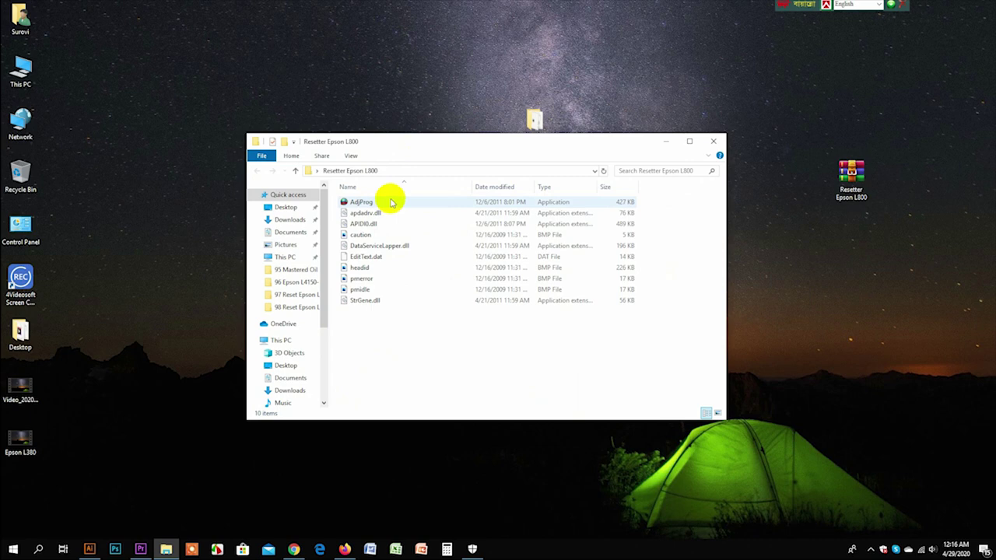
Step: Launch AdjProg, accept its license agreement, and bring up the Epson L800 model settings
double_click(392, 202)
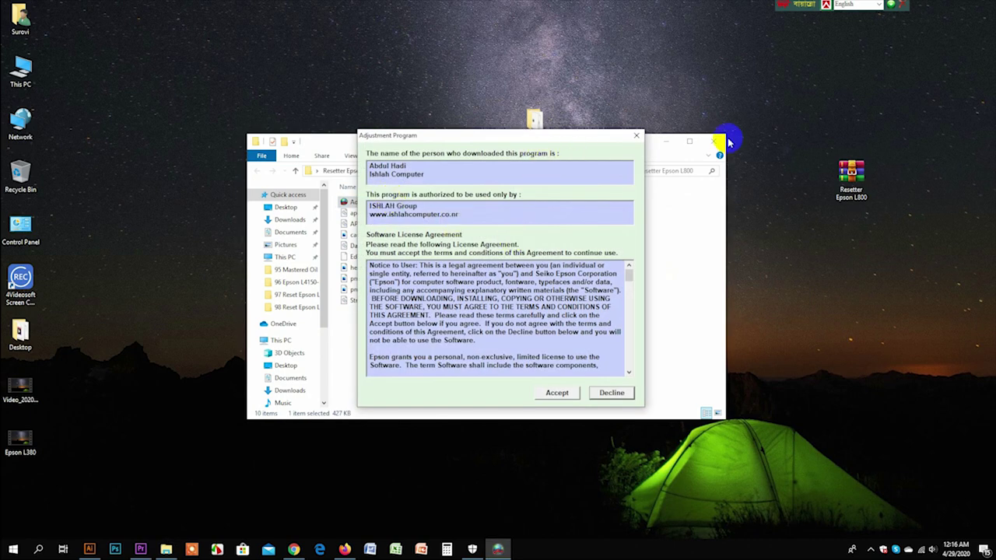
click(717, 142)
drag(476, 138, 473, 63)
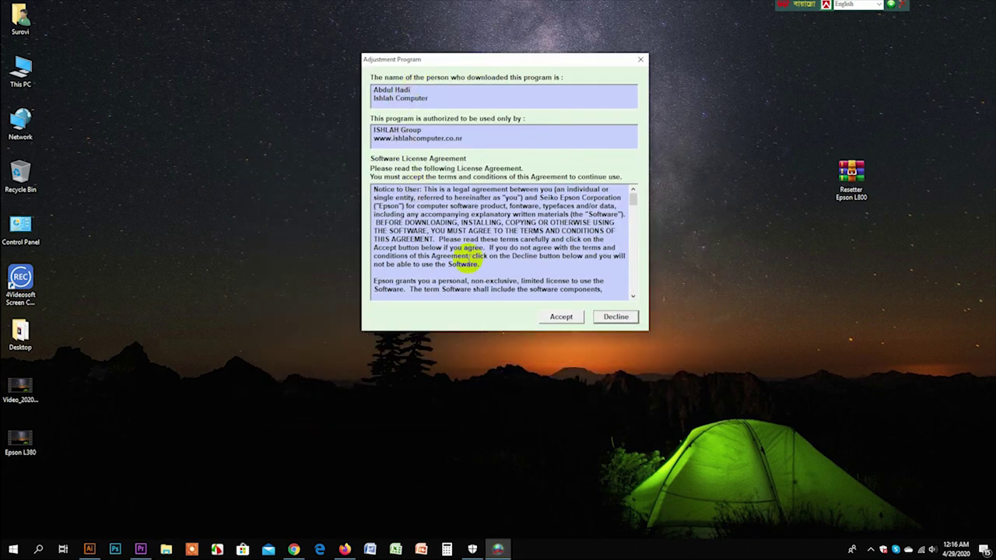
click(564, 317)
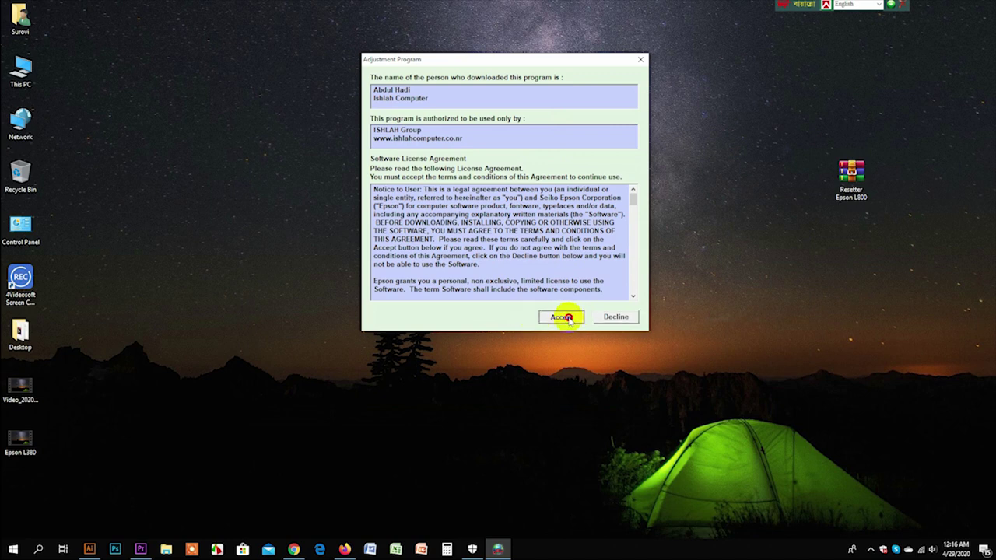
drag(561, 149, 588, 111)
click(640, 187)
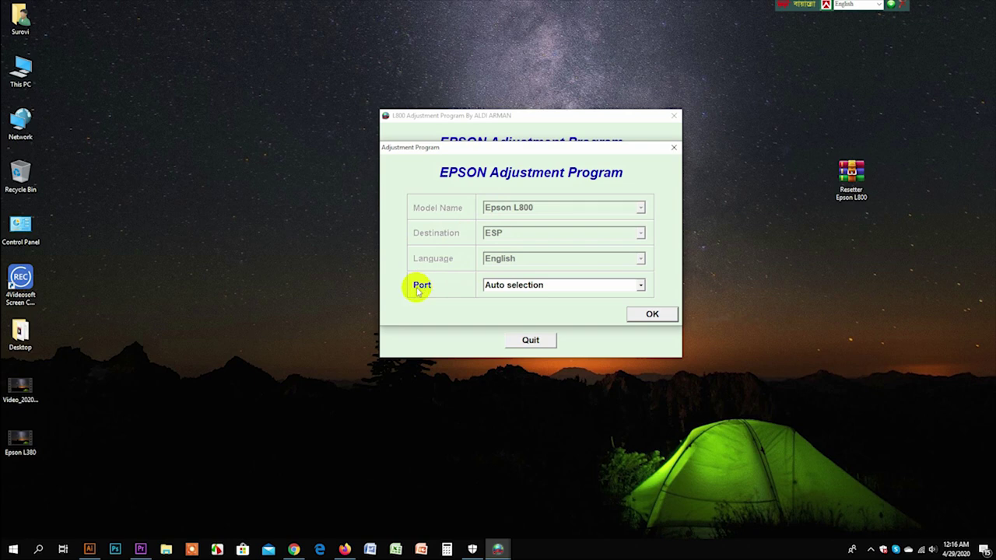
Step: Set the Epson L800 port to Auto selection and confirm the settings with OK
click(641, 286)
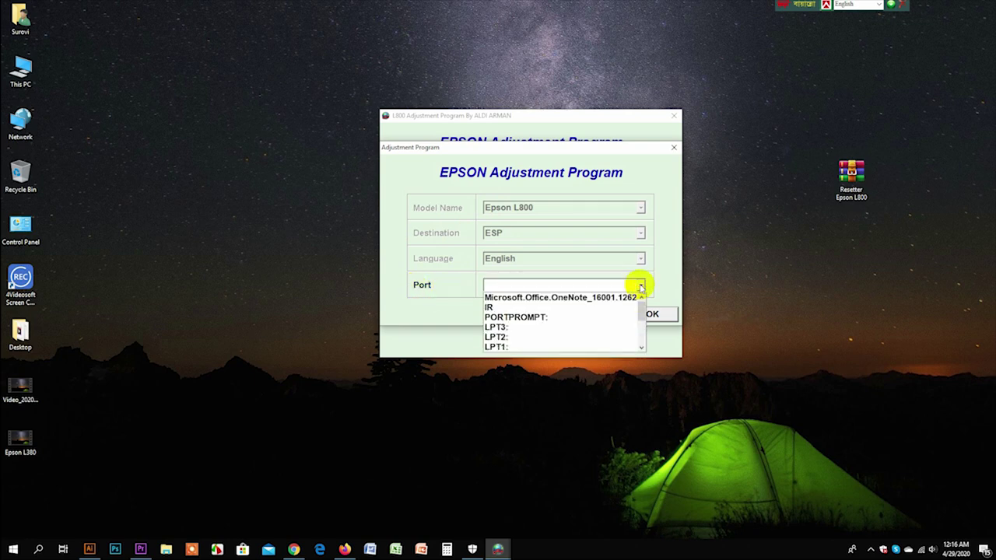
drag(640, 307, 638, 287)
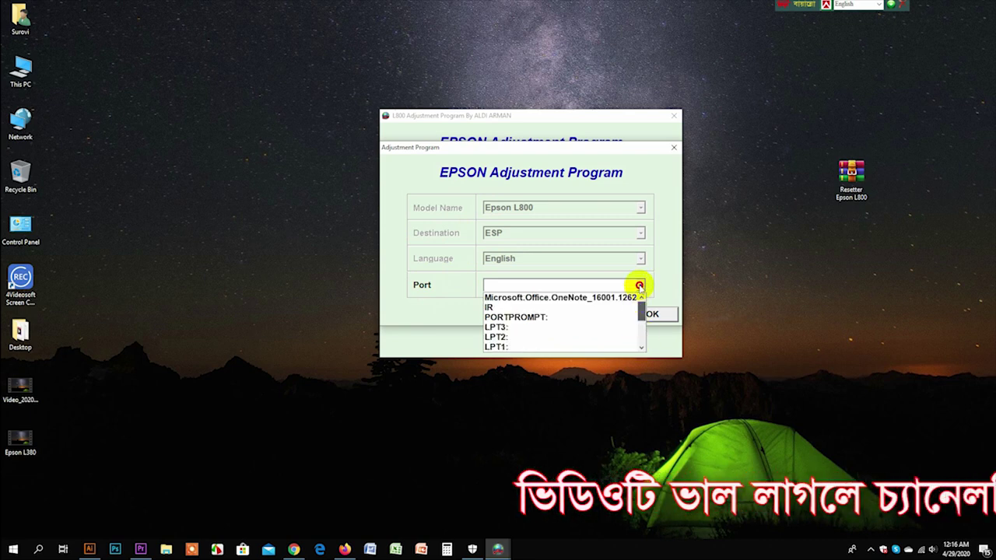
scroll(523, 296, down, 3)
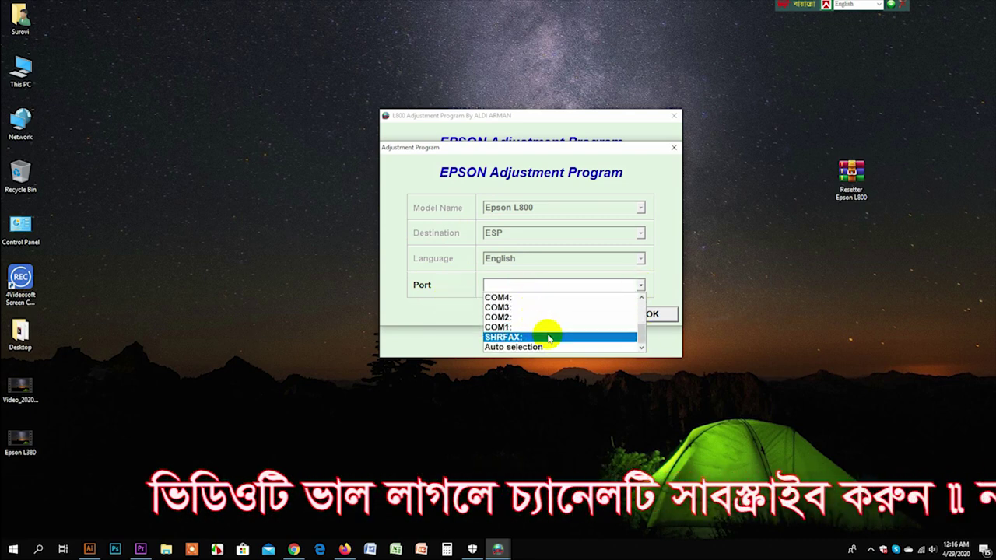
click(541, 346)
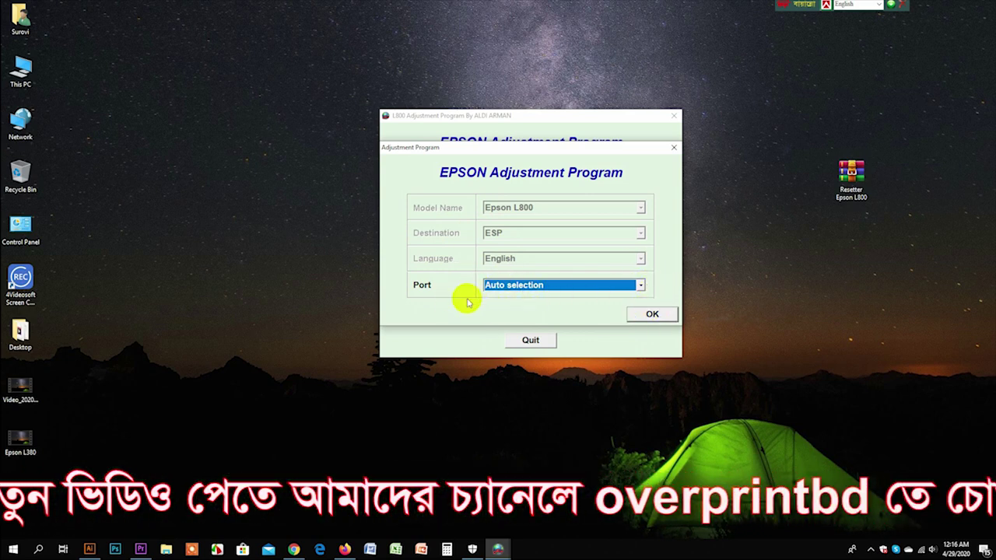
click(640, 285)
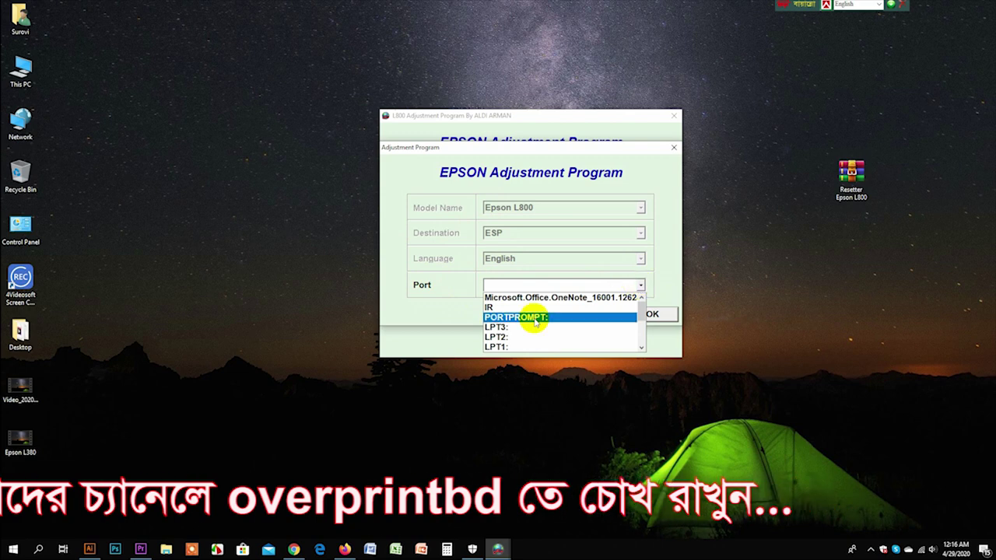
scroll(549, 318, down, 3)
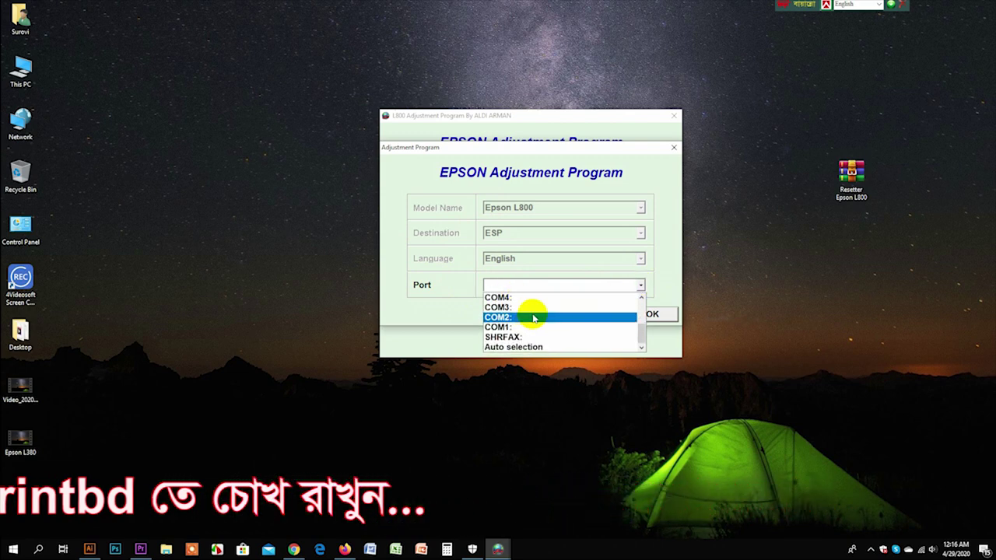
scroll(537, 328, up, 3)
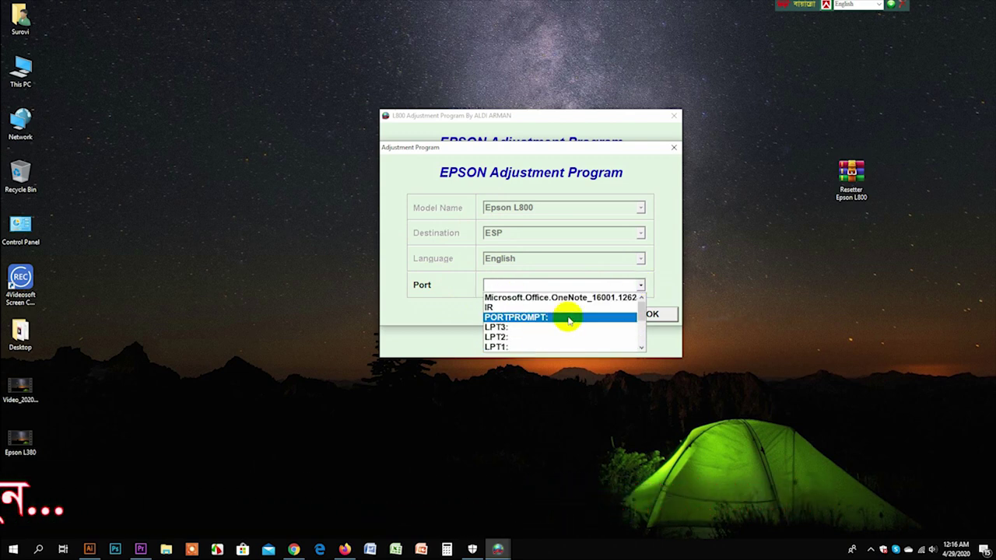
scroll(564, 319, down, 3)
click(539, 348)
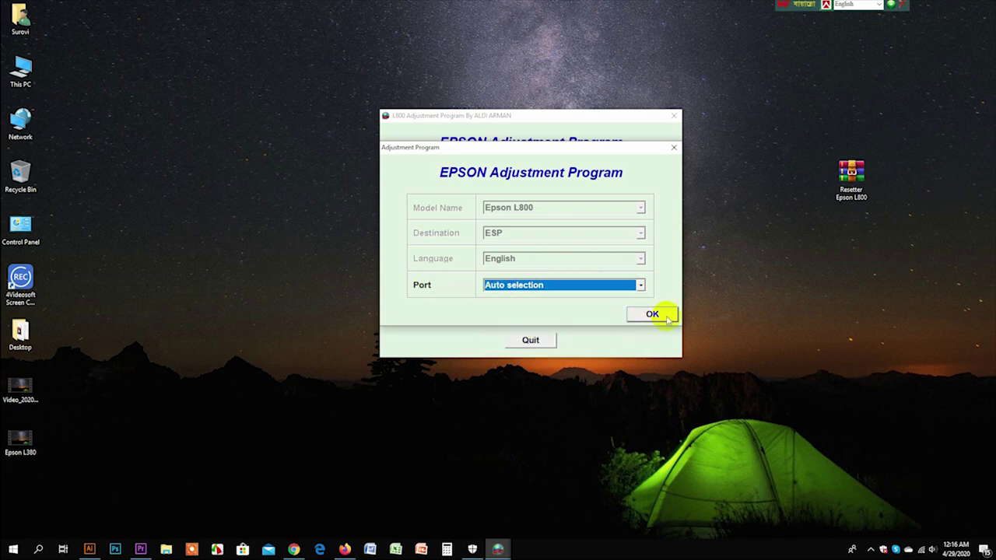
click(654, 314)
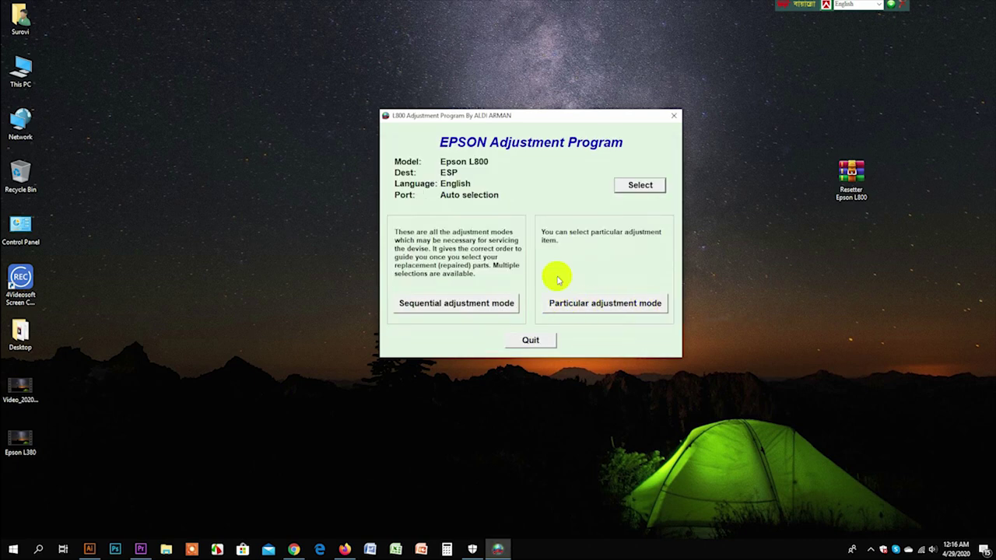
Step: Pick Waste ink pad counter from Particular adjustment mode and tick the Main pad counter
click(592, 305)
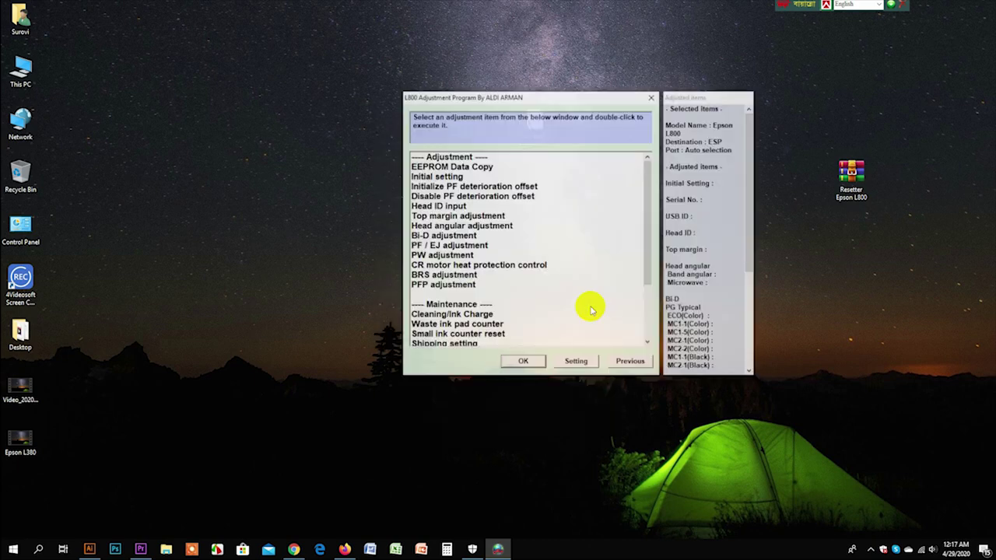
scroll(513, 256, down, 3)
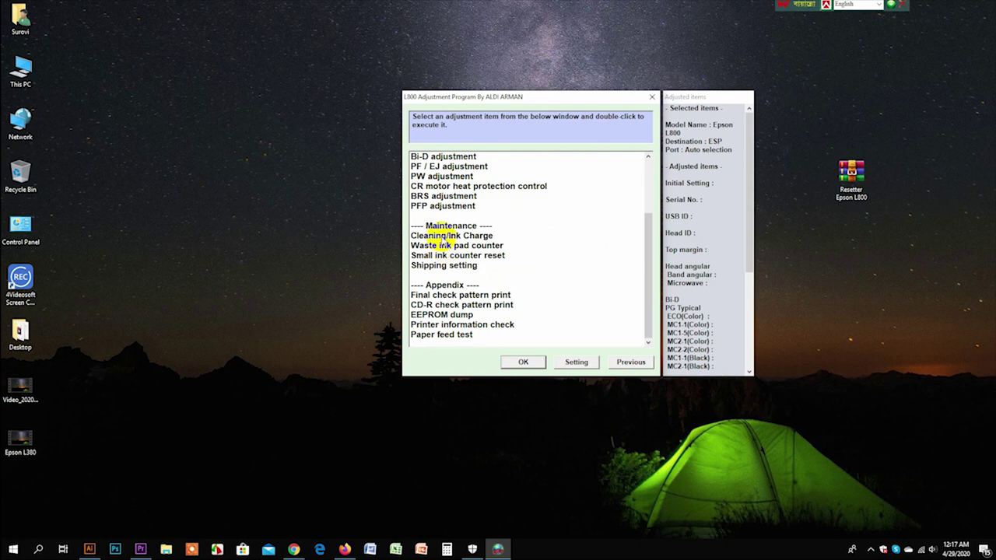
click(436, 246)
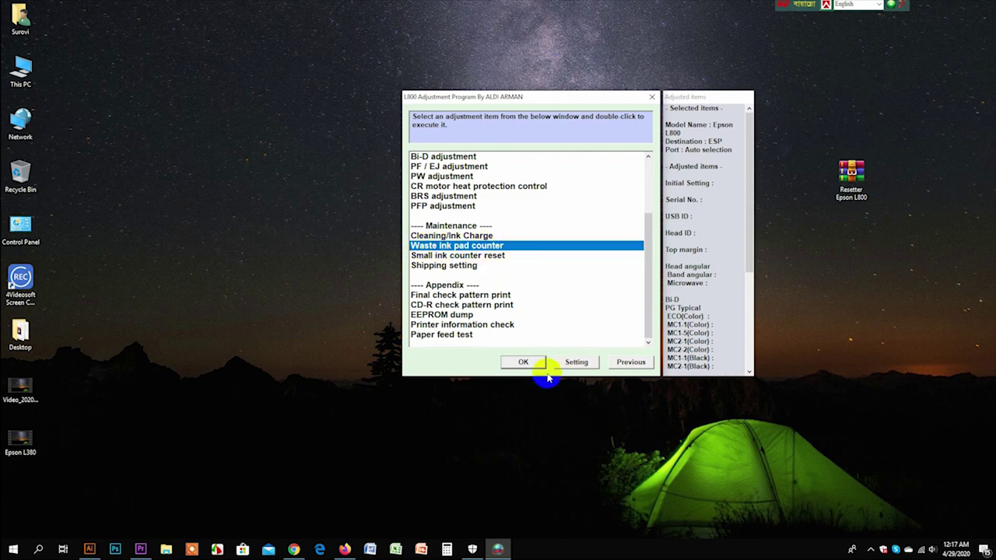
click(520, 361)
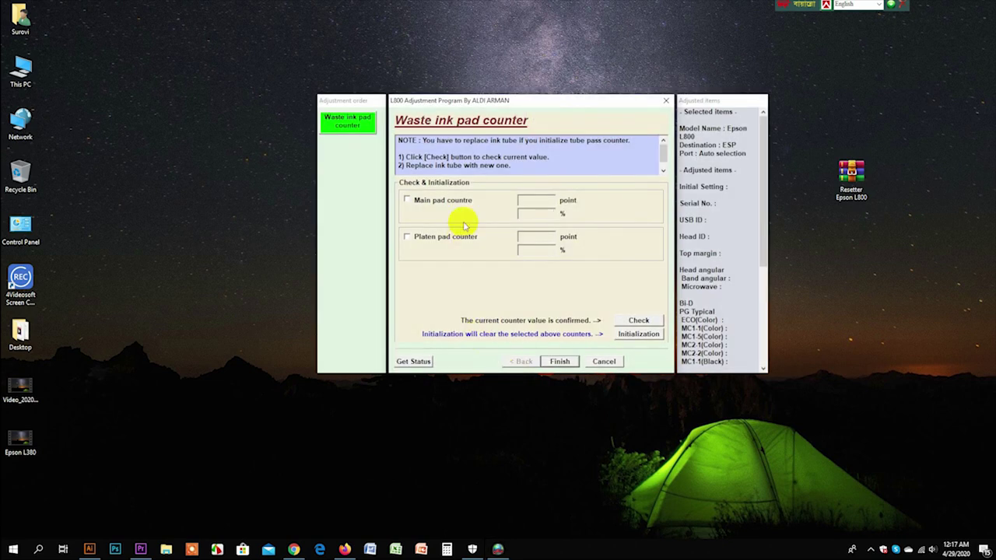
click(407, 200)
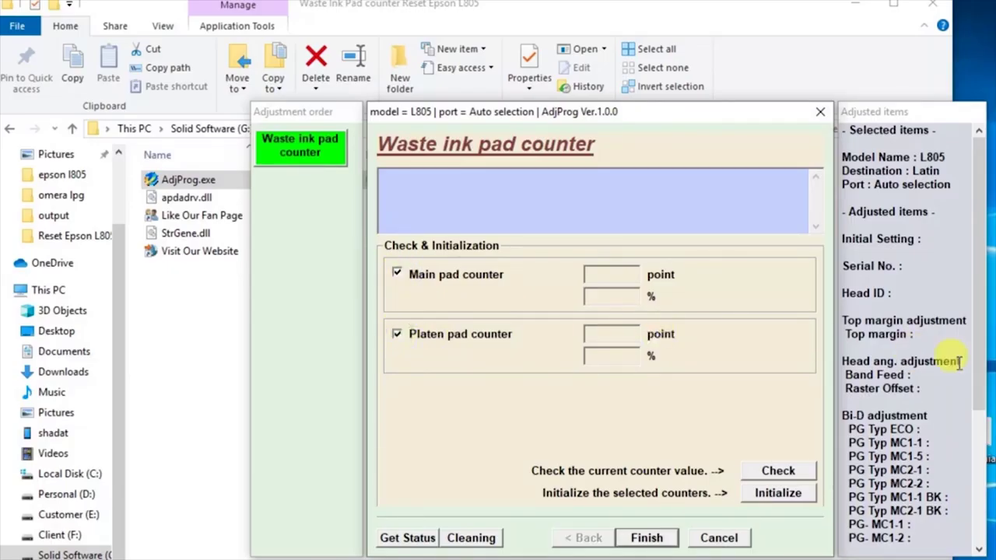
Step: Check the counters, initialize main and platen pad counters to 0 points, and finish
click(778, 473)
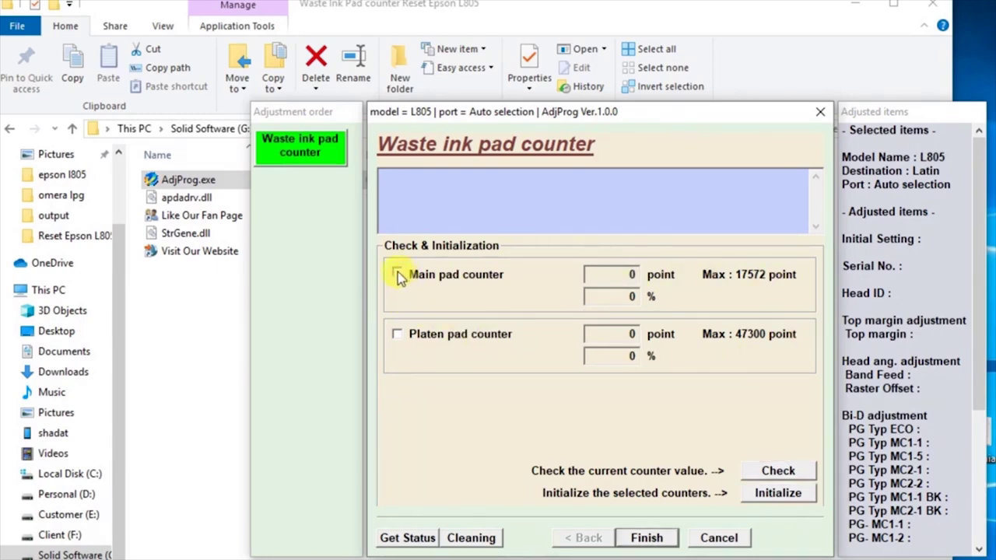
click(774, 496)
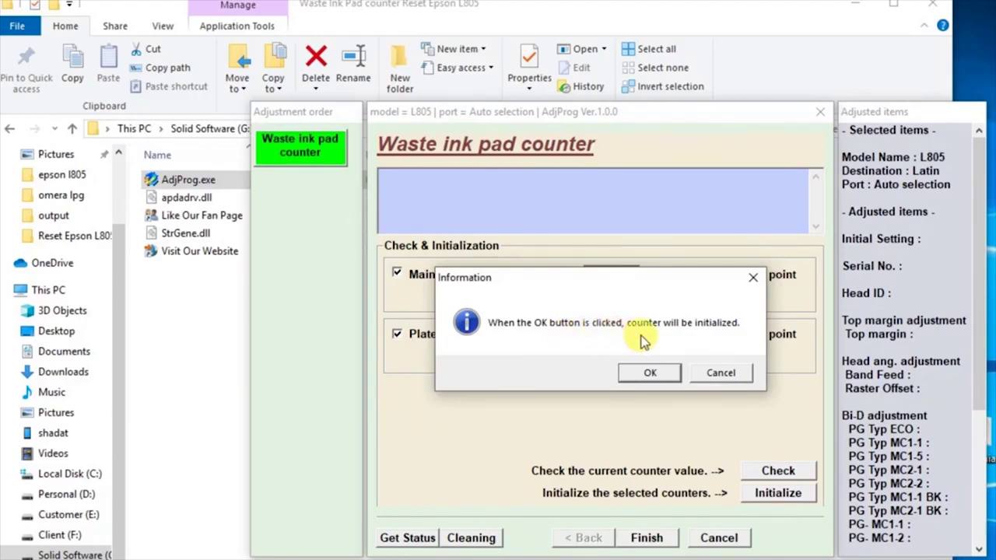
click(649, 374)
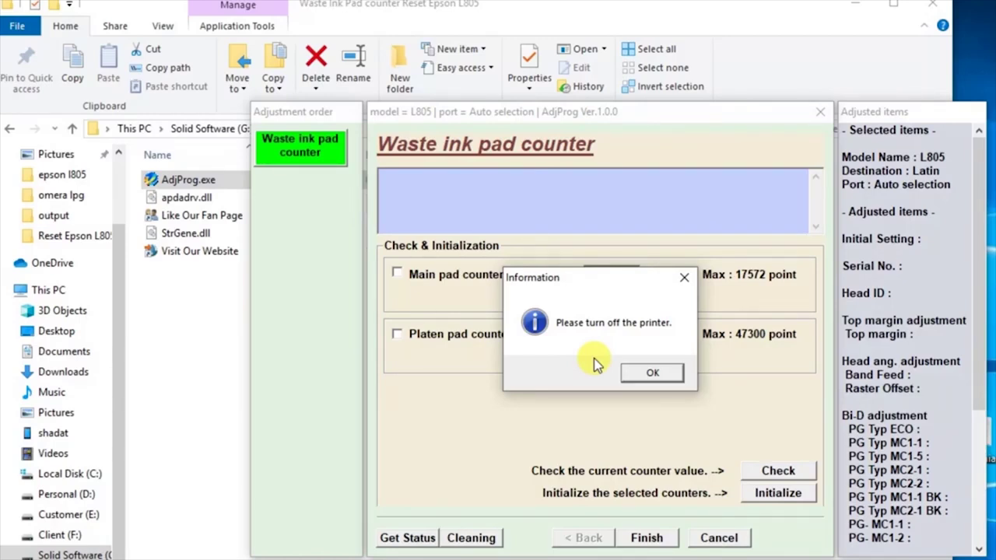
click(654, 374)
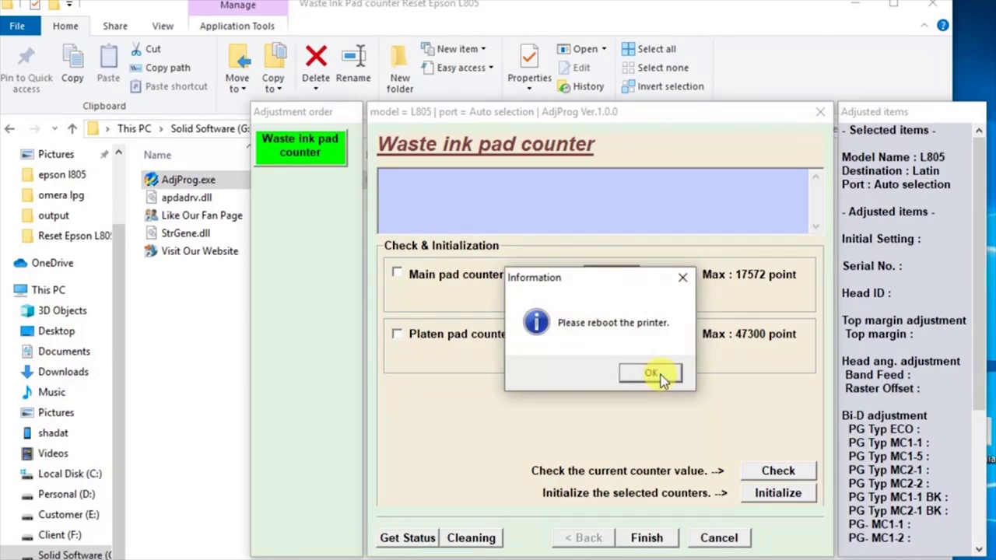
click(681, 278)
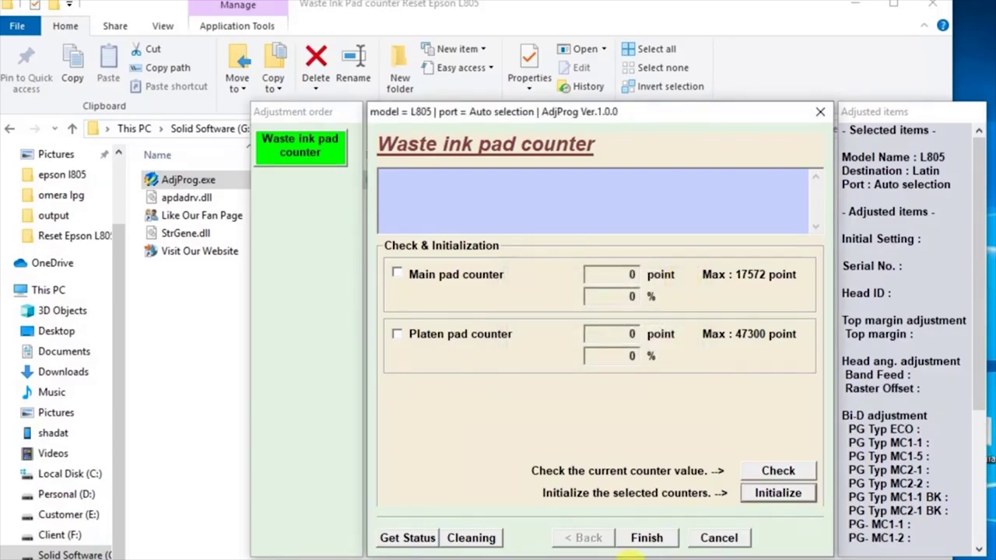
click(651, 539)
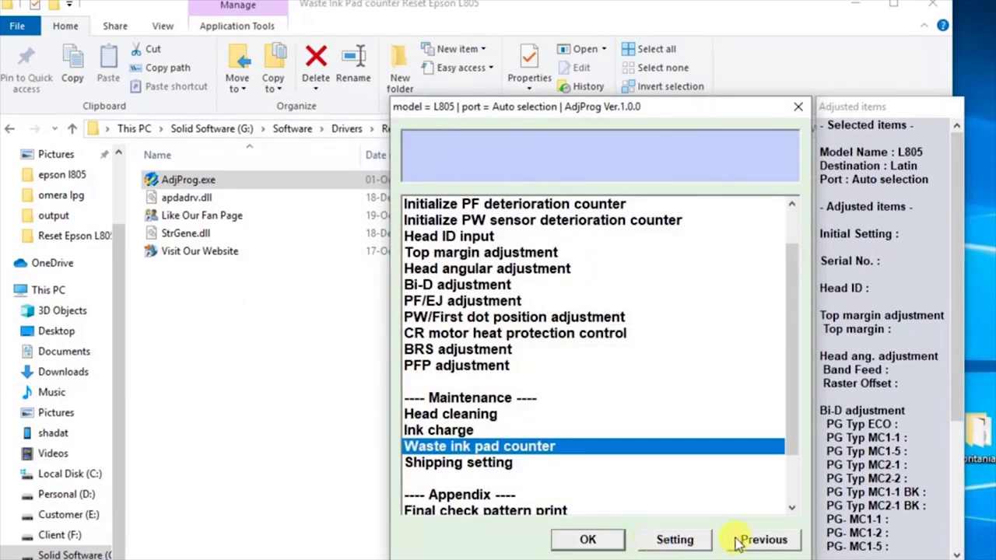
Step: Go back with Previous, quit the adjustment program, and close the Resetter folder window
click(763, 541)
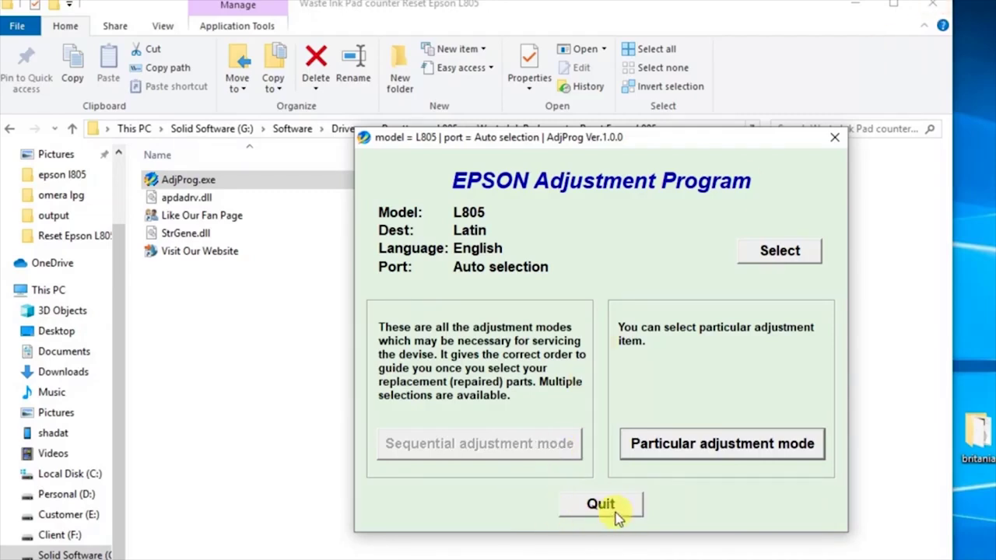
click(617, 514)
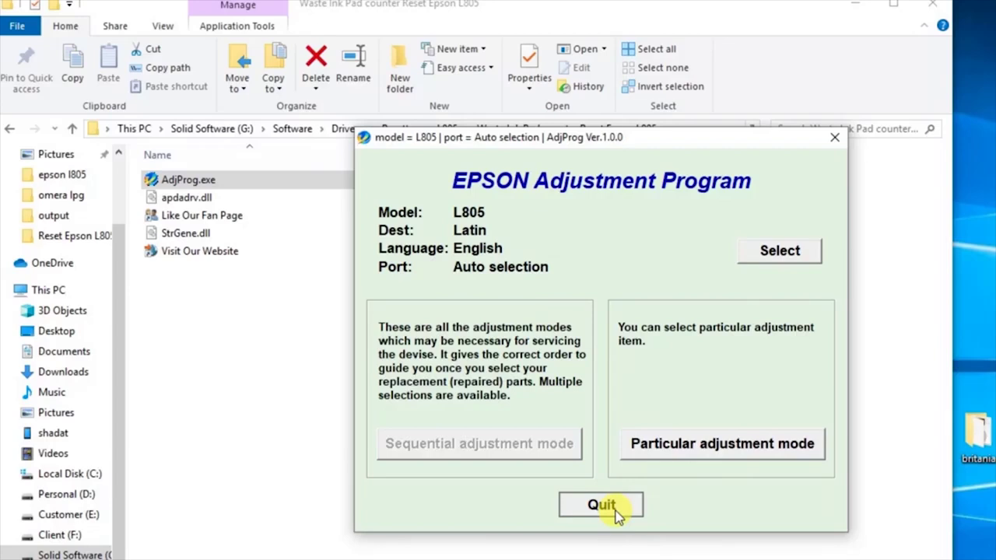
click(612, 508)
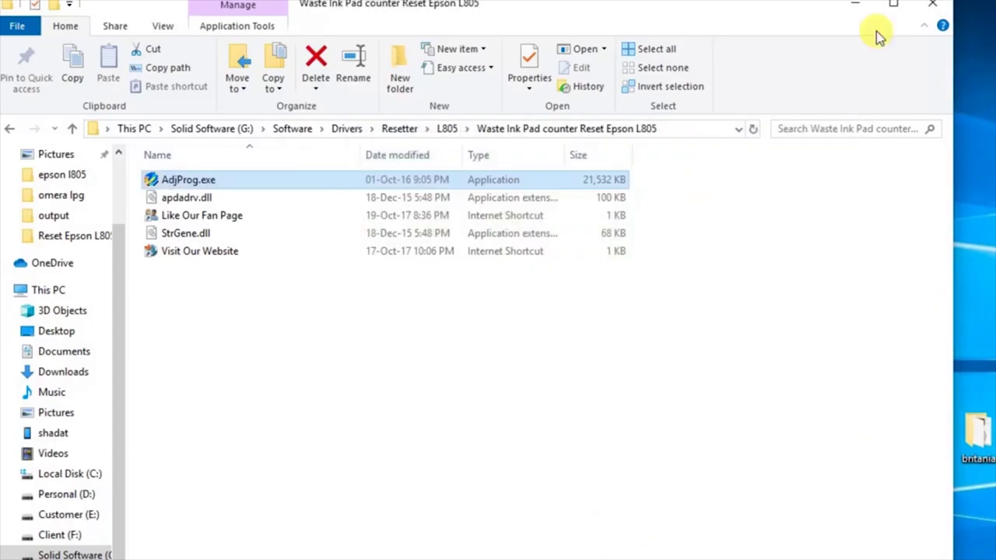
click(945, 7)
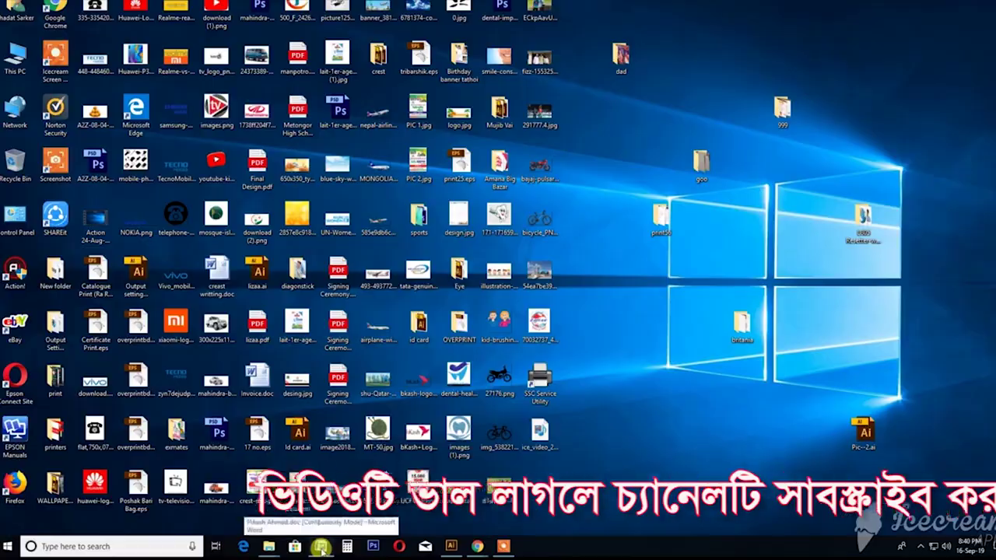
Step: Bring up the CV and set printing to the EPSON L805 Series, current page only
click(321, 548)
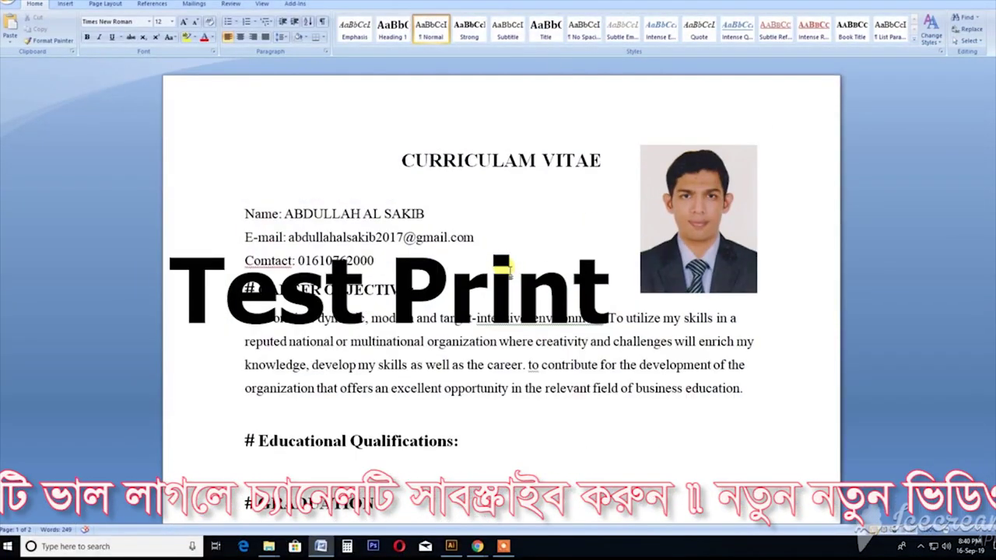
scroll(503, 268, up, 2)
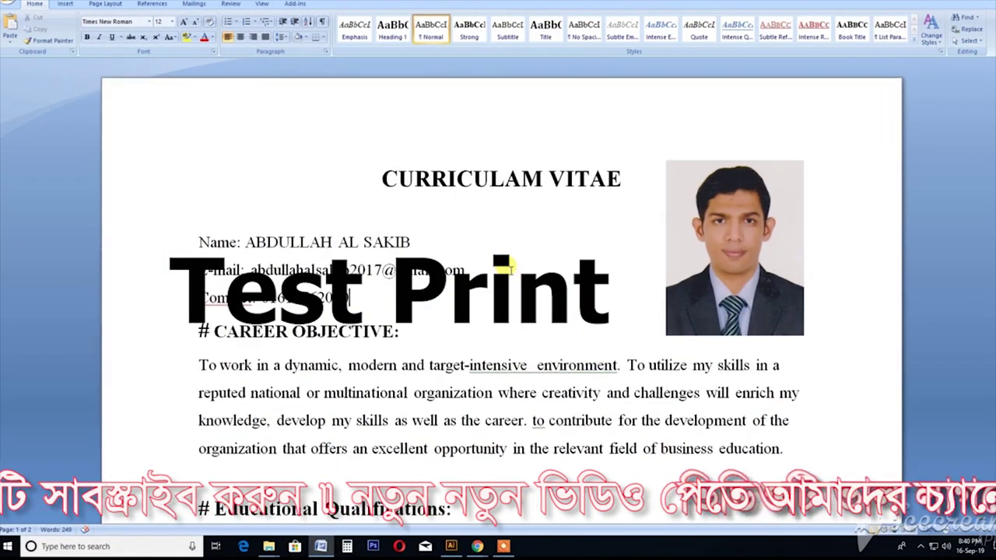
key(ctrl+p)
click(530, 99)
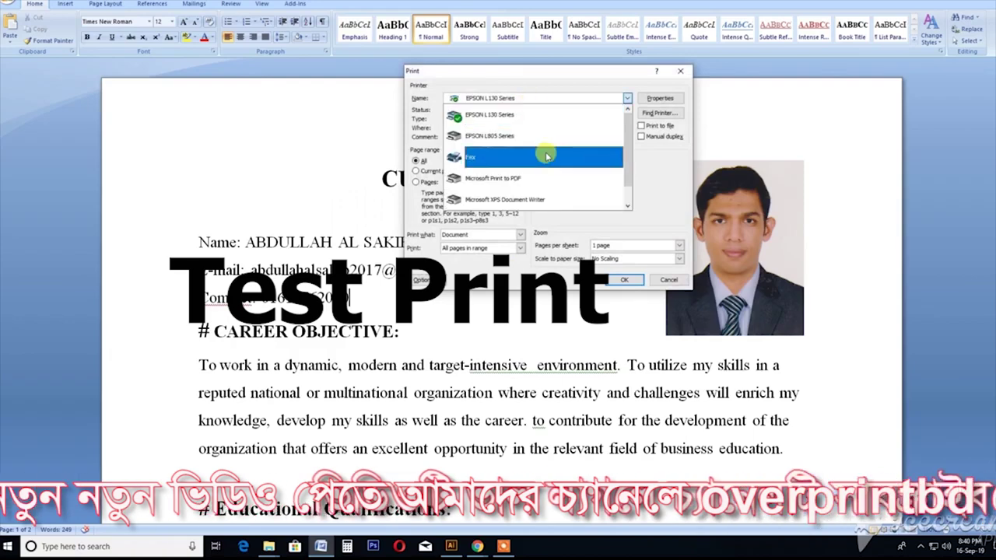
click(556, 133)
click(417, 171)
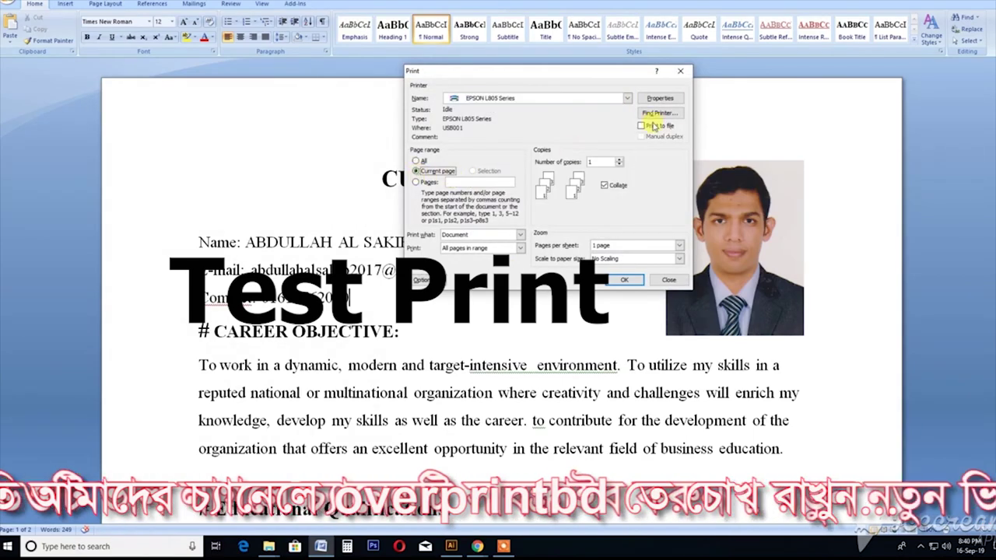
Step: Set the printer to A4 210 x 297 mm paper and High quality, then print the page
click(657, 99)
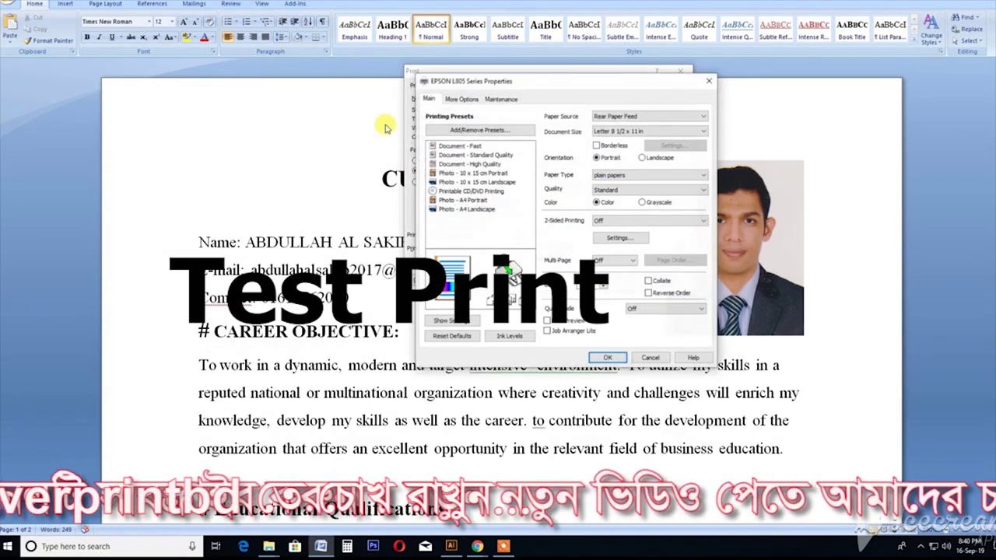
click(643, 133)
click(626, 139)
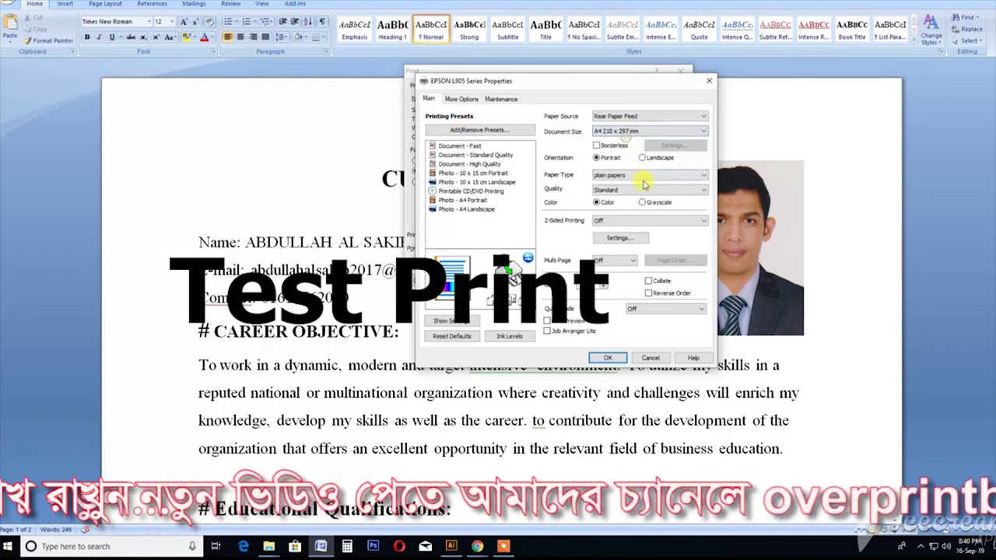
click(615, 194)
click(611, 204)
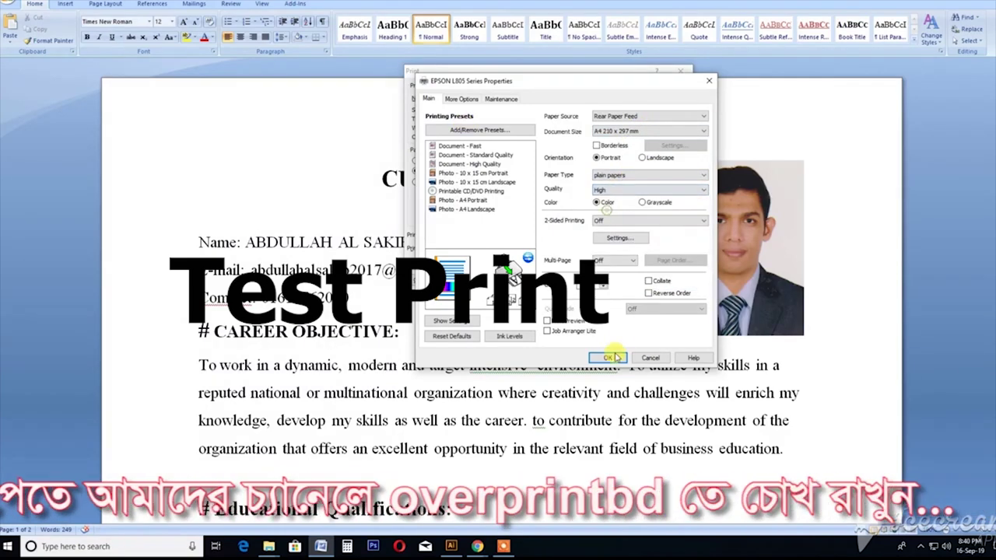
click(608, 358)
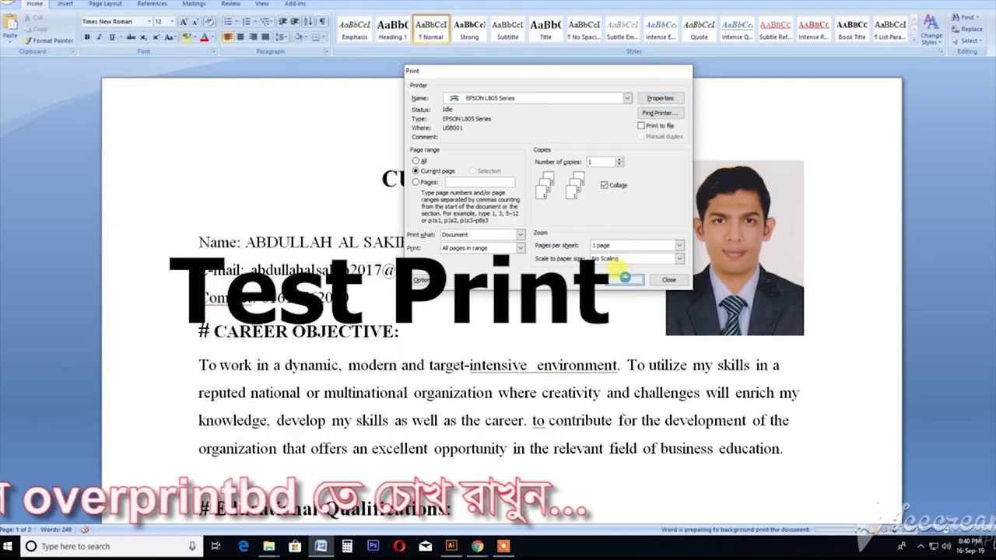
click(627, 280)
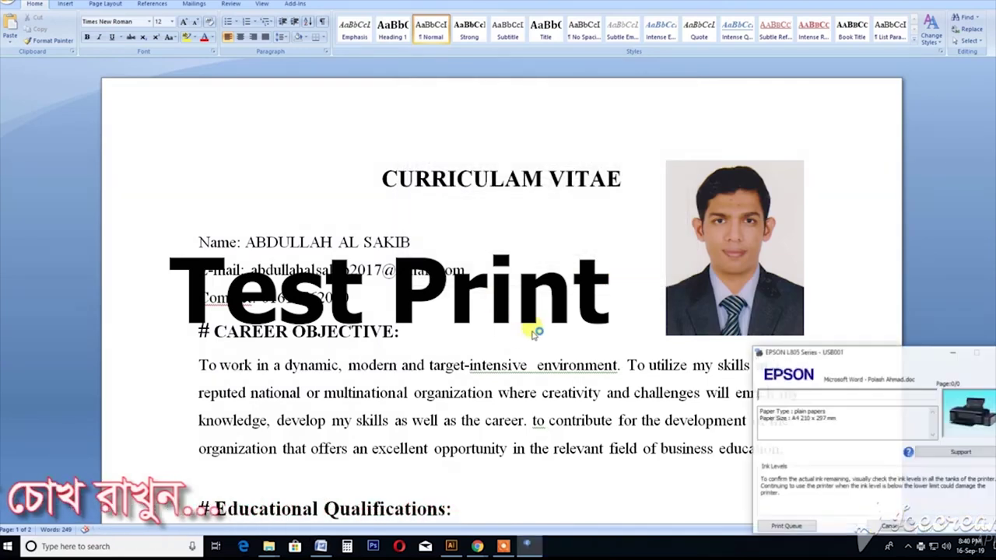